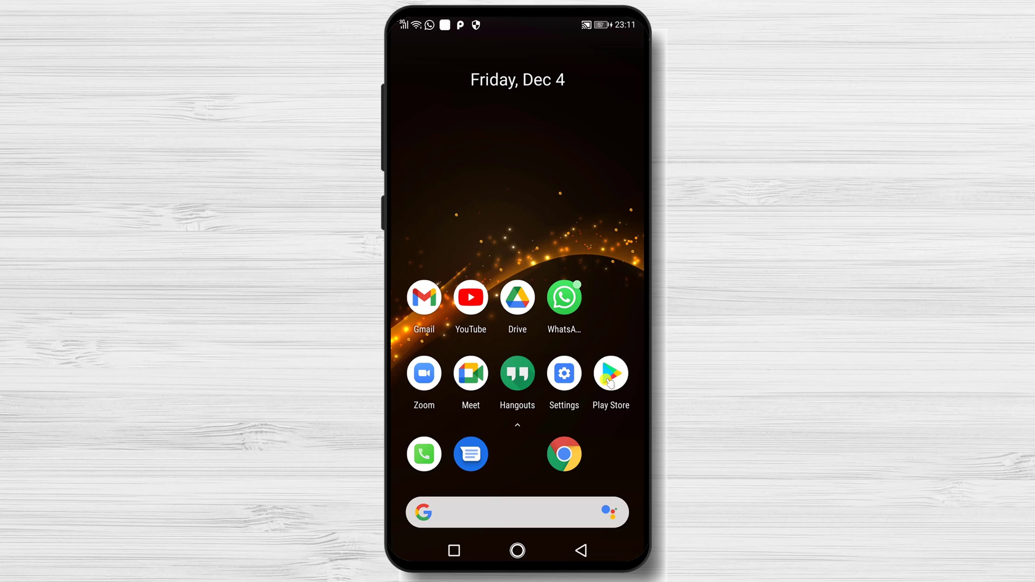
# Search the Play Store for 'microsoft teams' and install the Microsoft Teams app.
pyautogui.click(609, 380)
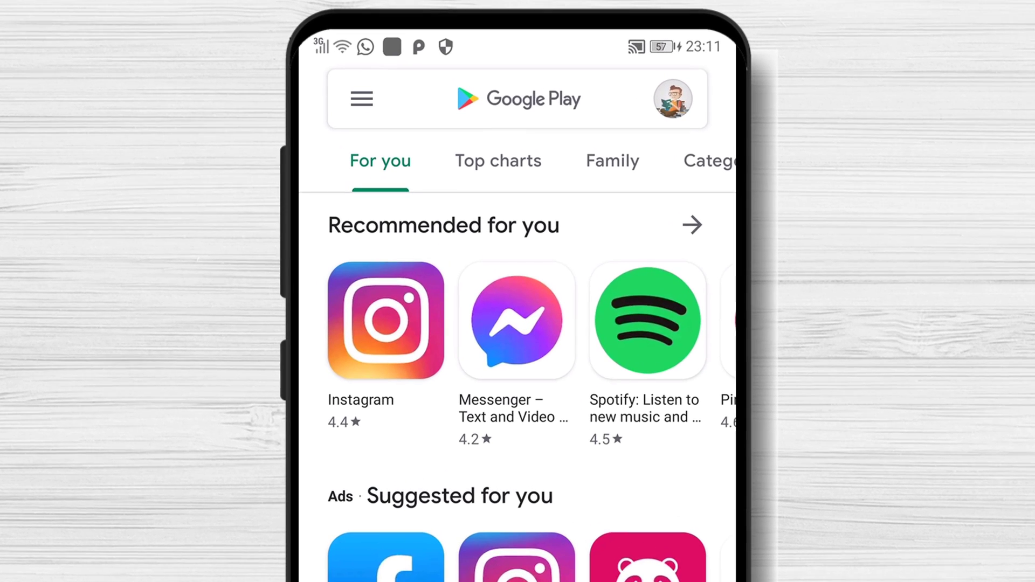
pyautogui.click(552, 56)
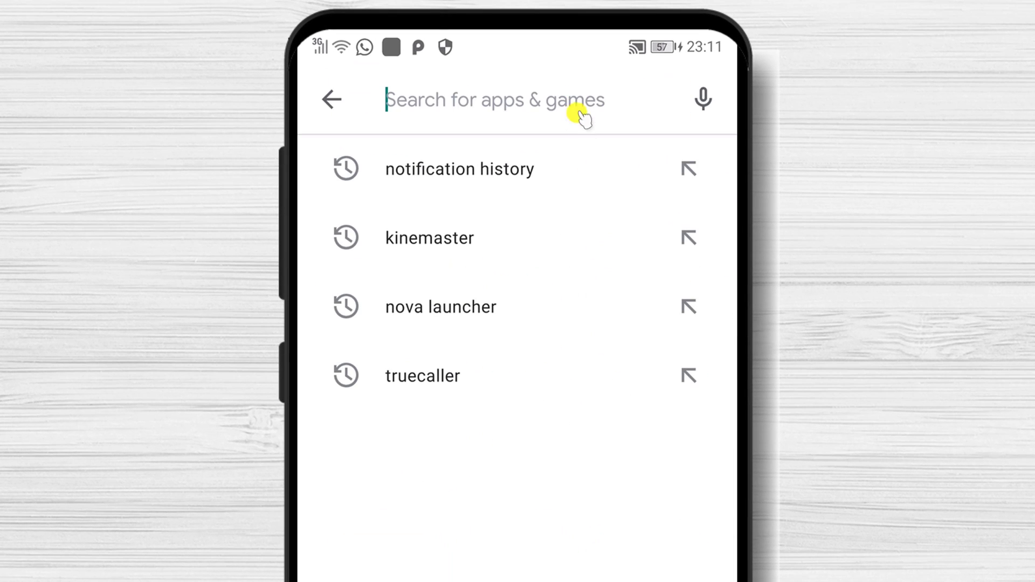
pyautogui.write('m')
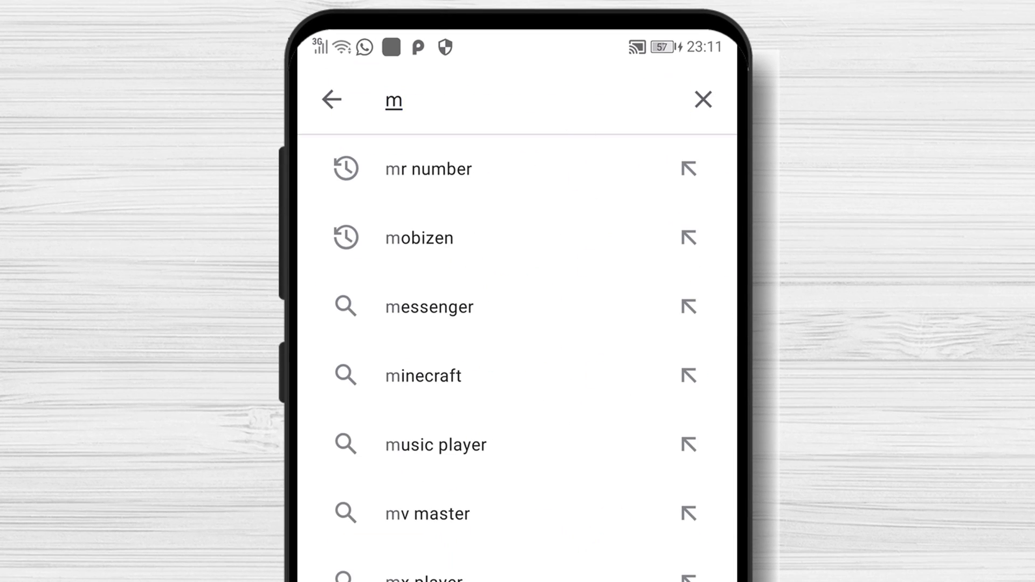
pyautogui.write('icr')
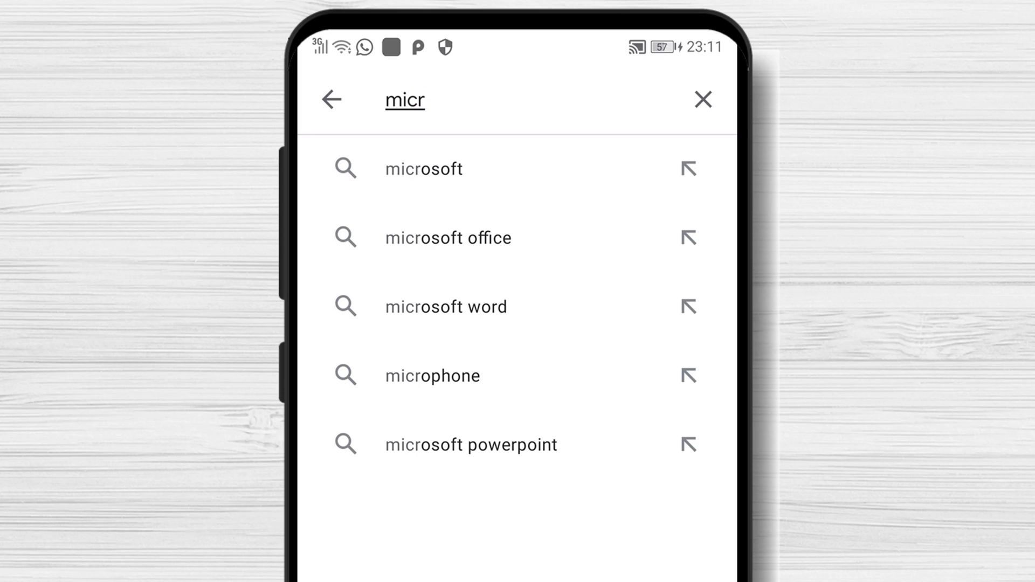
pyautogui.write('os')
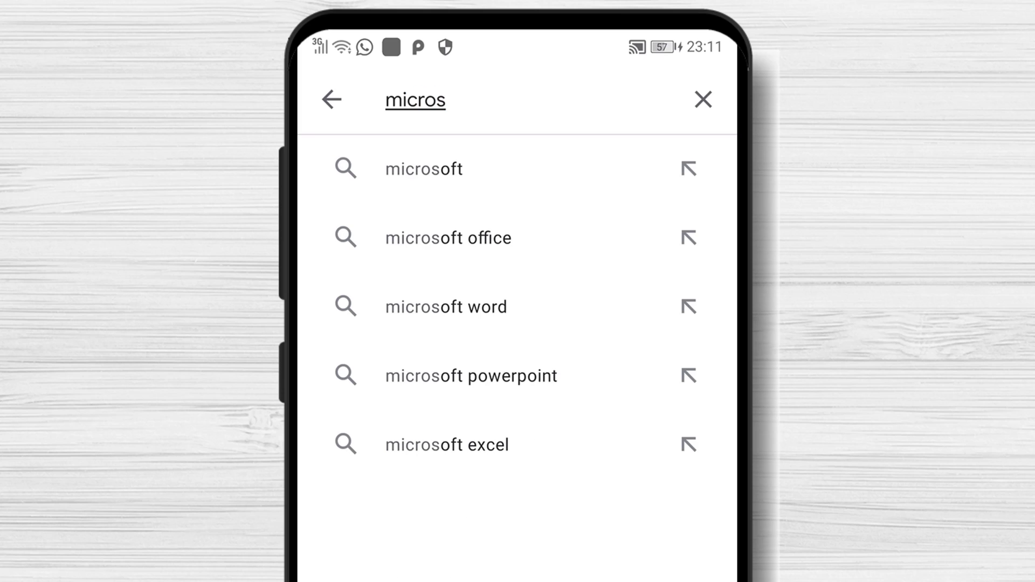
pyautogui.write('of')
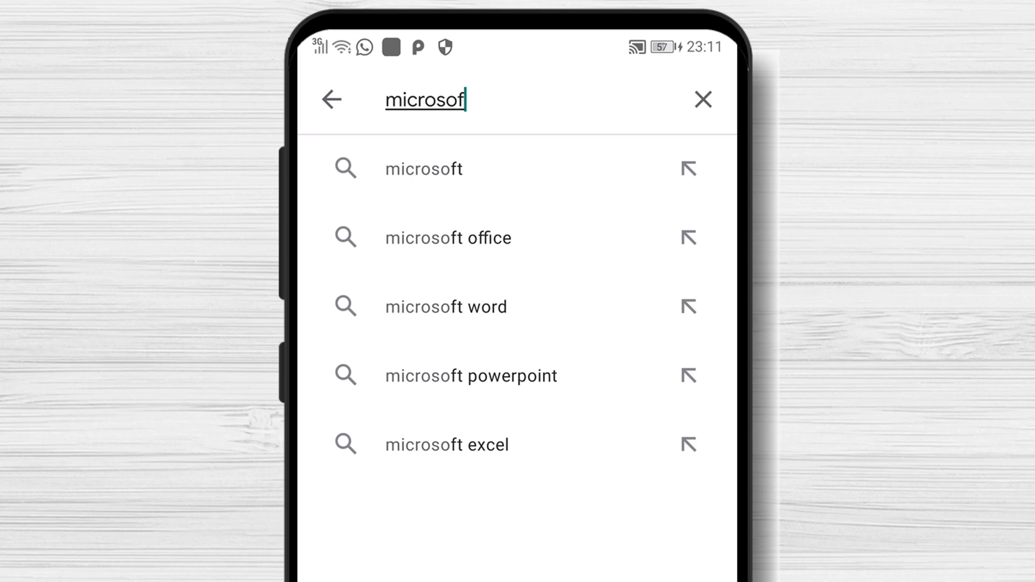
pyautogui.write('t te')
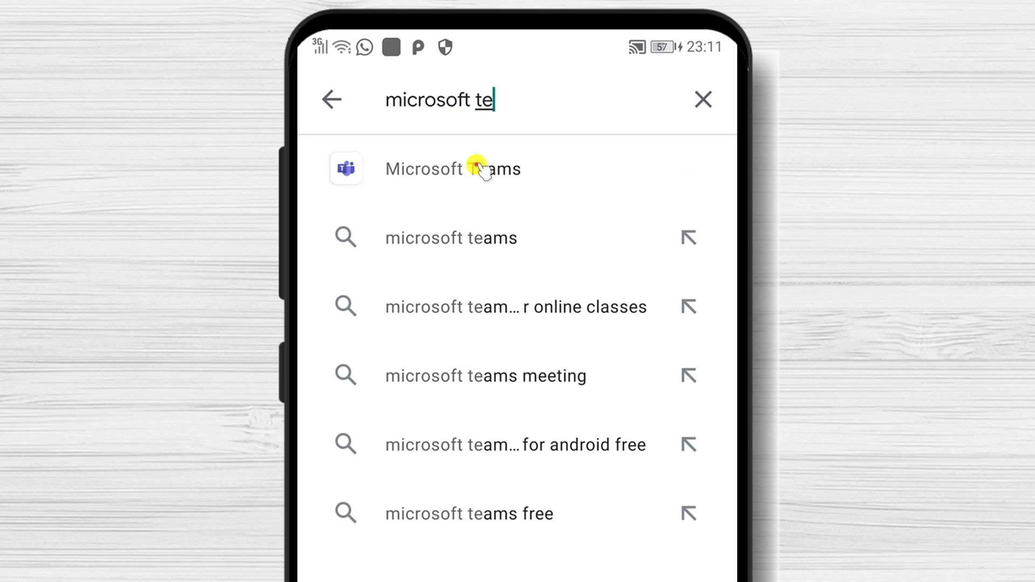
pyautogui.click(477, 167)
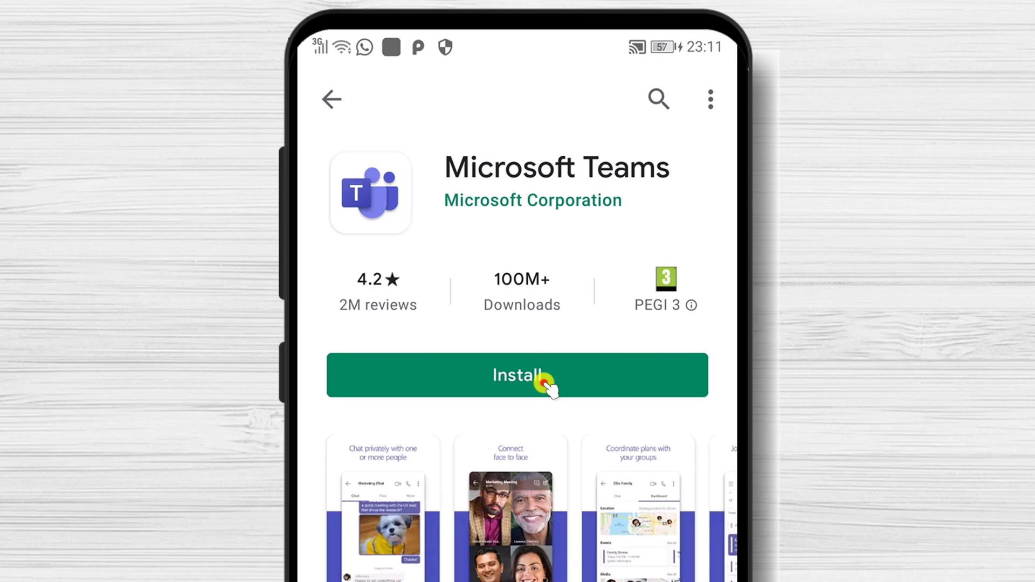
pyautogui.click(544, 384)
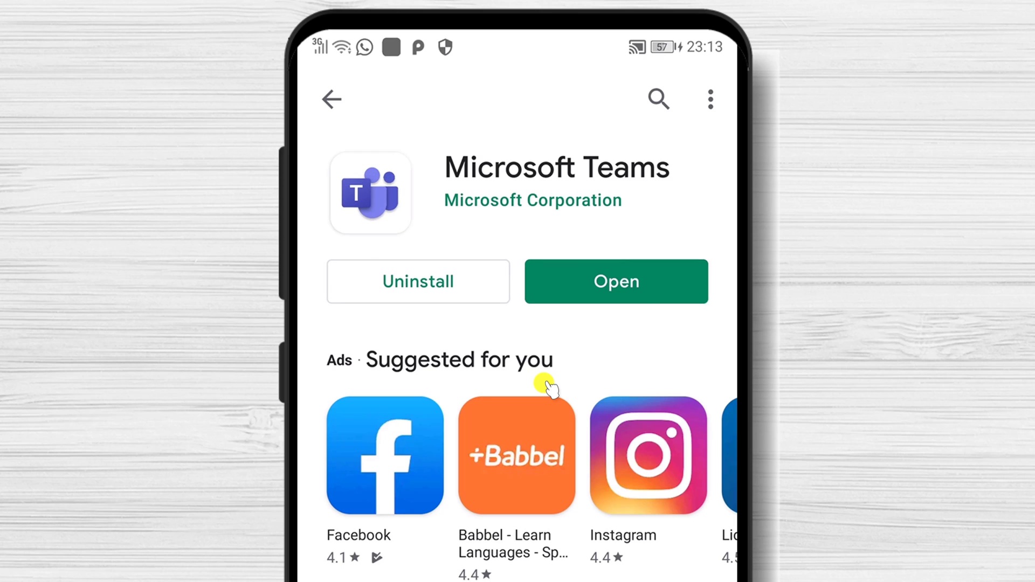
# Open Teams and start a free sign-up with the Business account type.
pyautogui.click(629, 291)
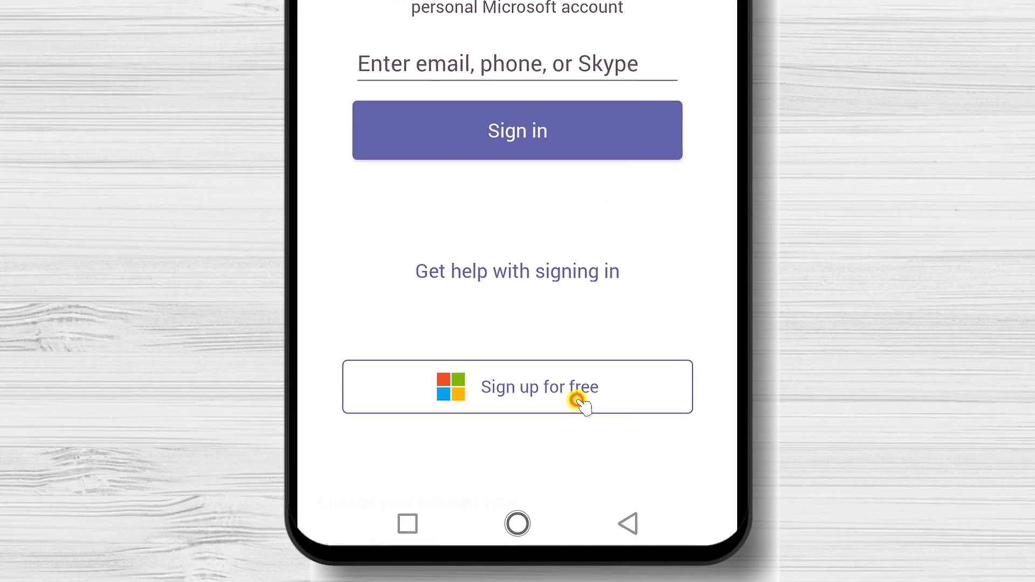
pyautogui.click(555, 477)
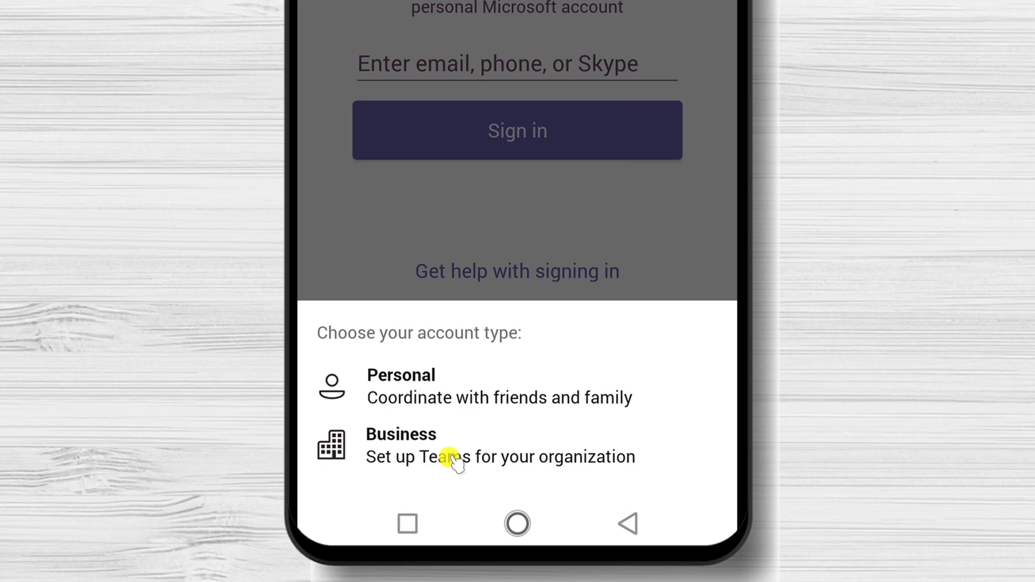
pyautogui.click(453, 461)
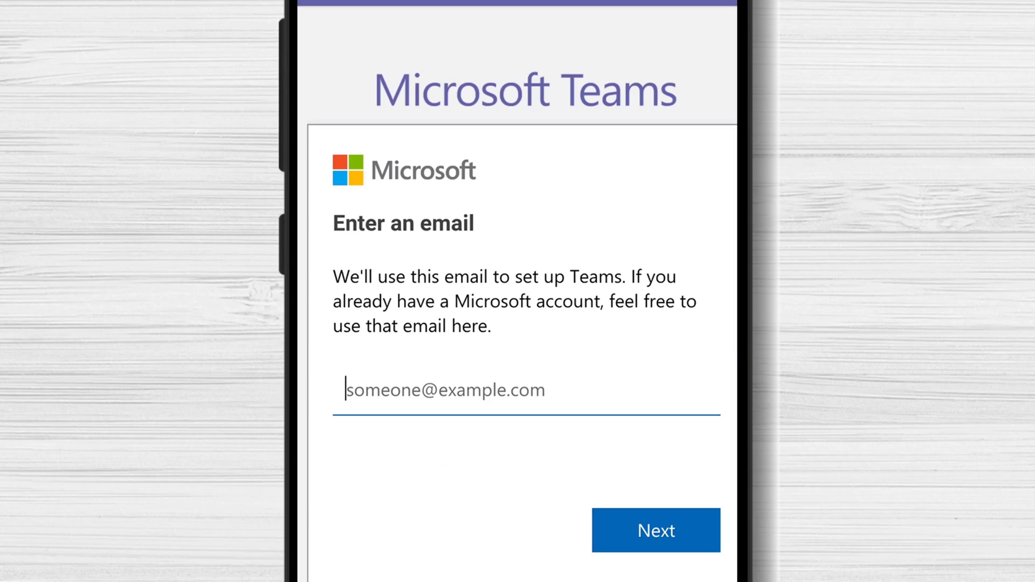
# Fill in the saved account email, enter the password, stay signed in, and sign in.
pyautogui.click(474, 386)
pyautogui.write('dex')
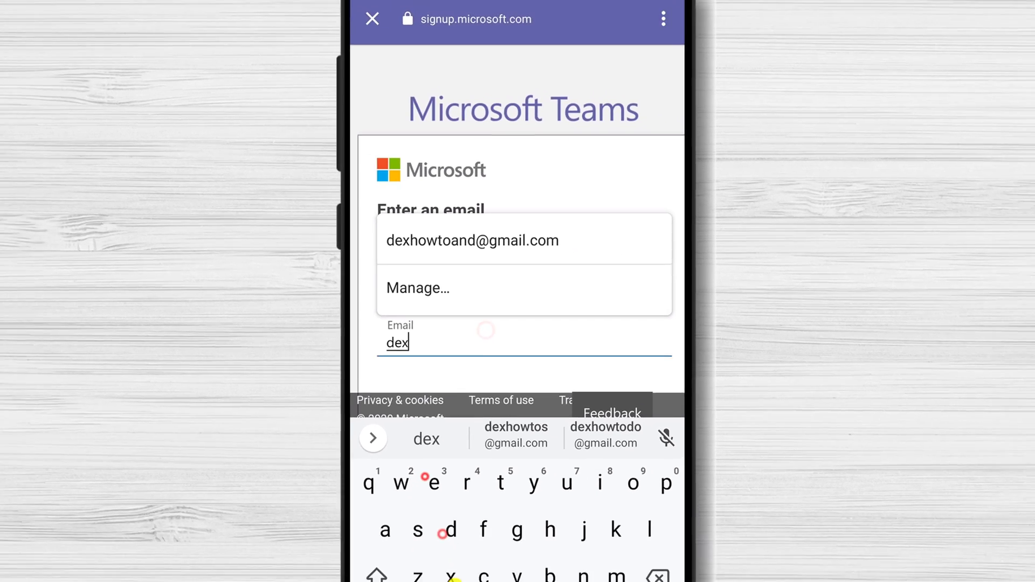
pyautogui.click(530, 256)
pyautogui.click(623, 513)
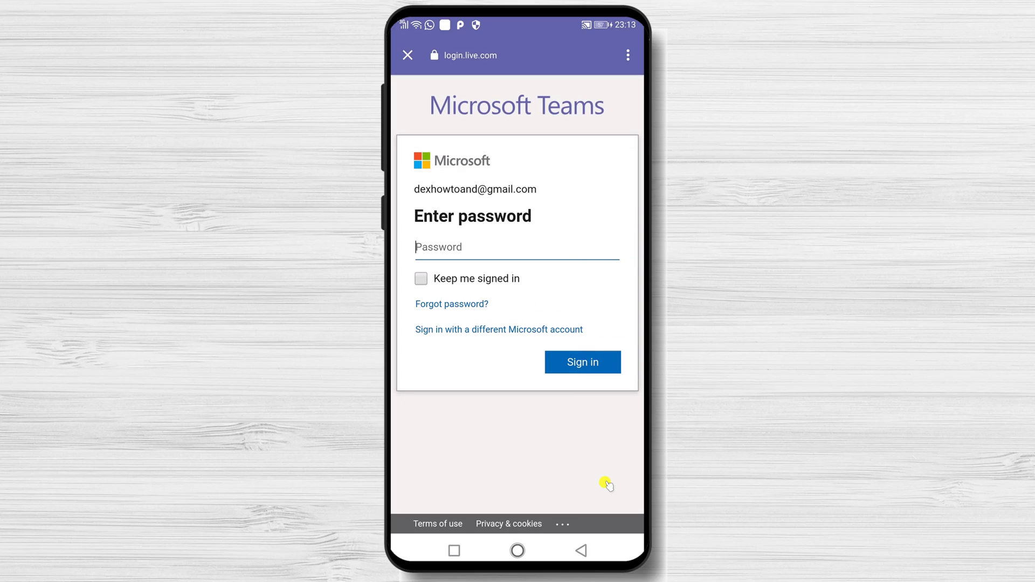
pyautogui.click(487, 251)
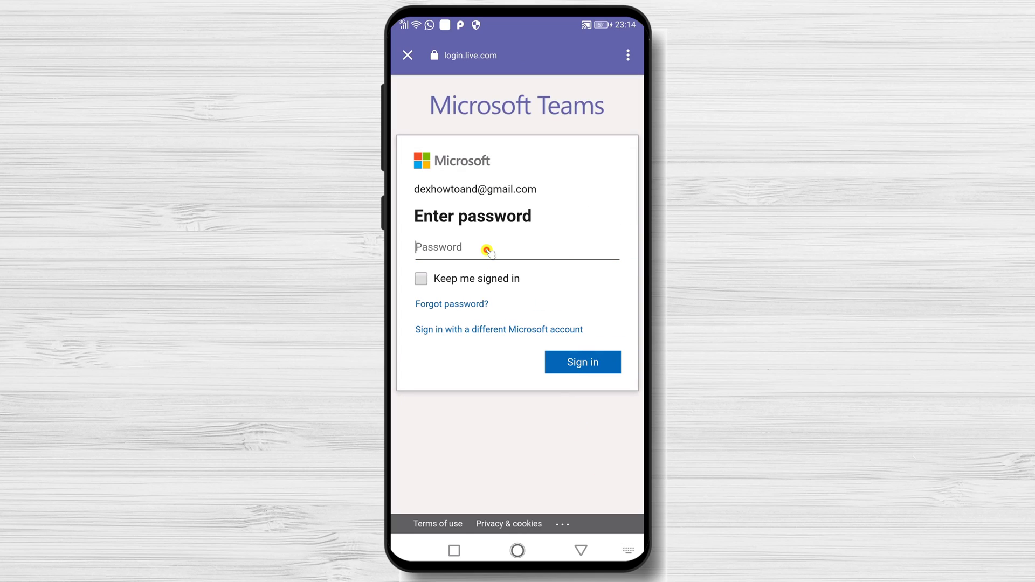
pyautogui.write('i')
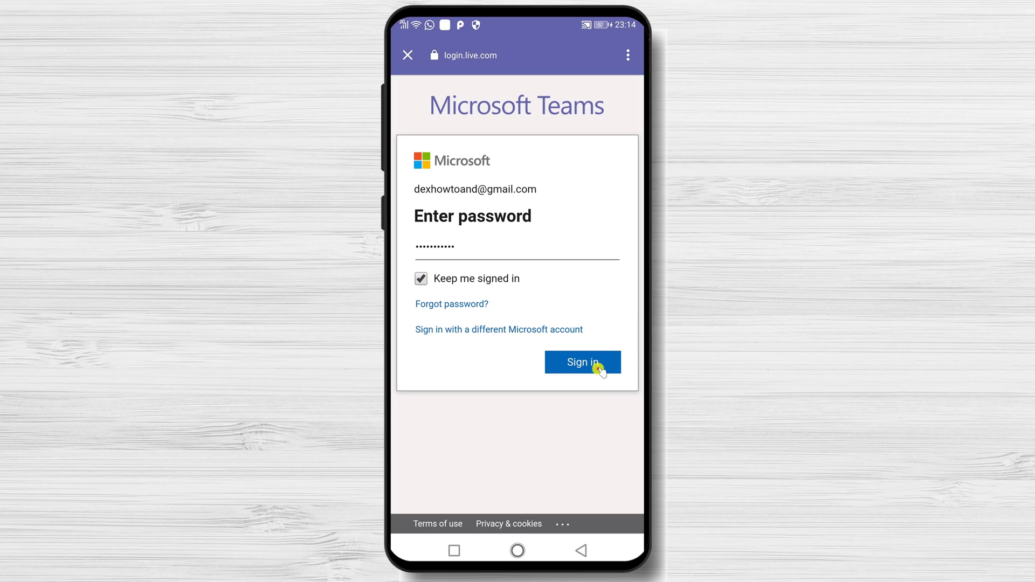
pyautogui.click(595, 363)
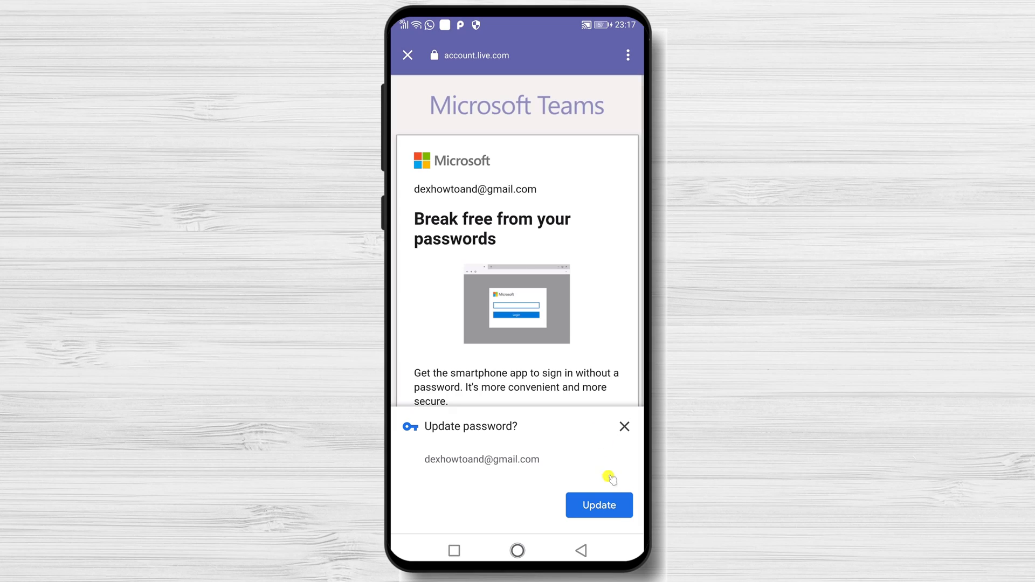
# Decline the password offers and enter 'Dexmedia' as the company name.
pyautogui.click(609, 506)
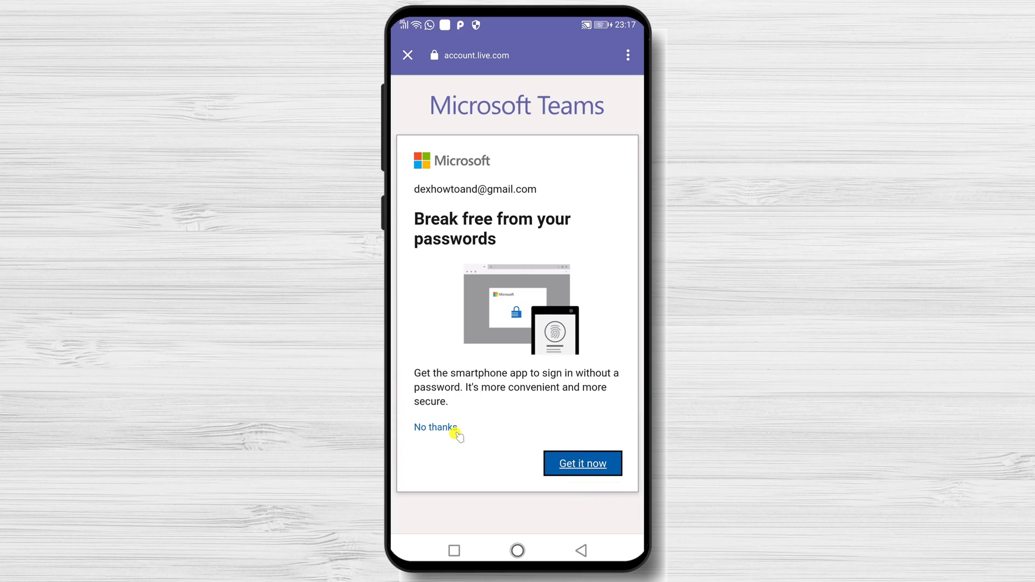
pyautogui.click(421, 431)
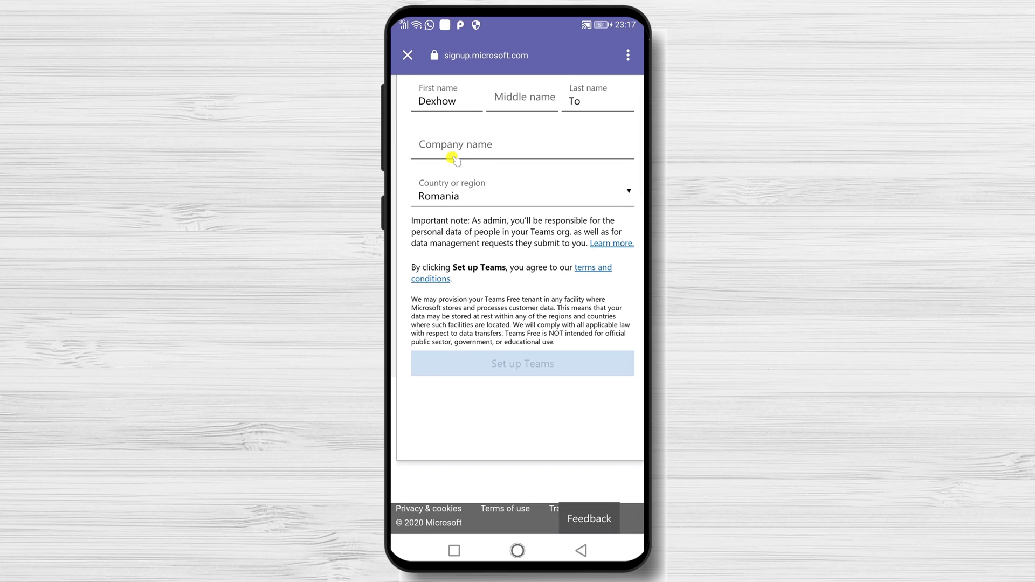
pyautogui.click(482, 150)
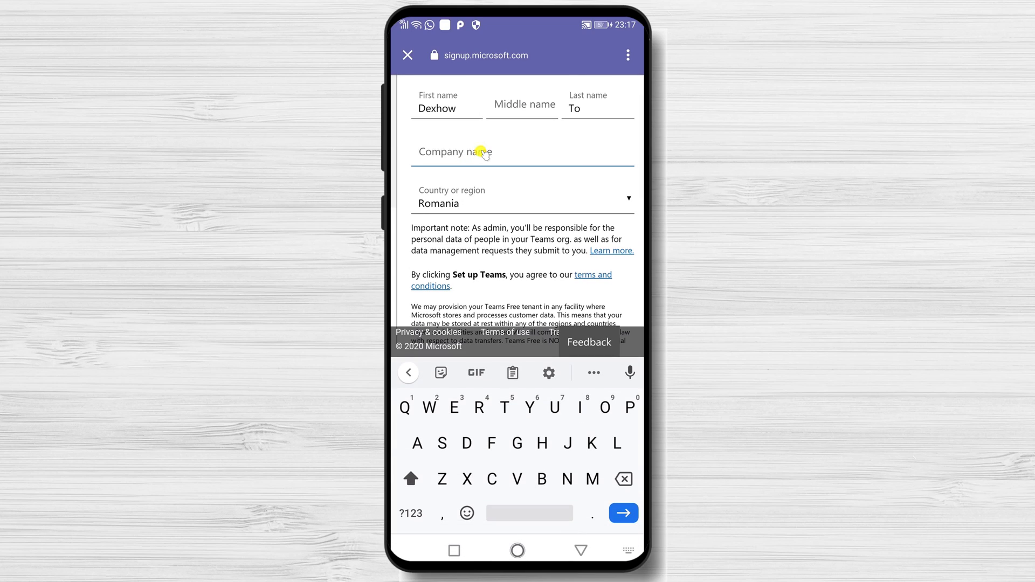
pyautogui.write('Dex')
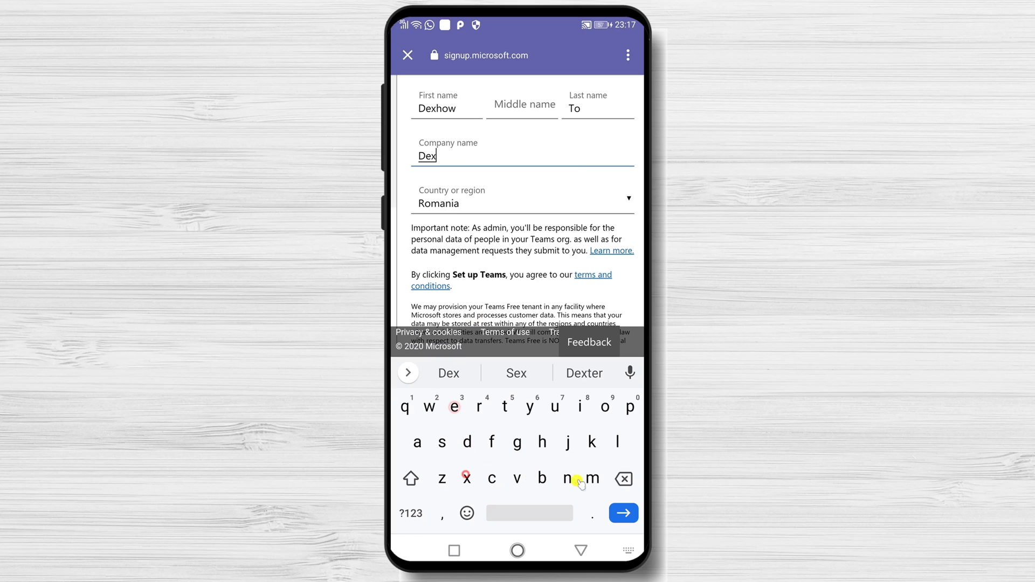
pyautogui.write('med')
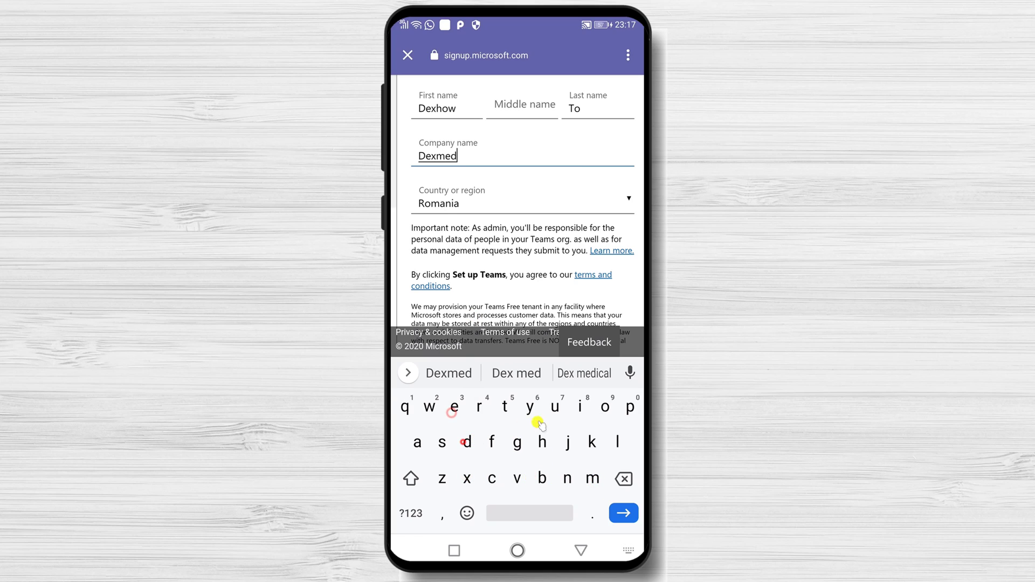
pyautogui.write('ia')
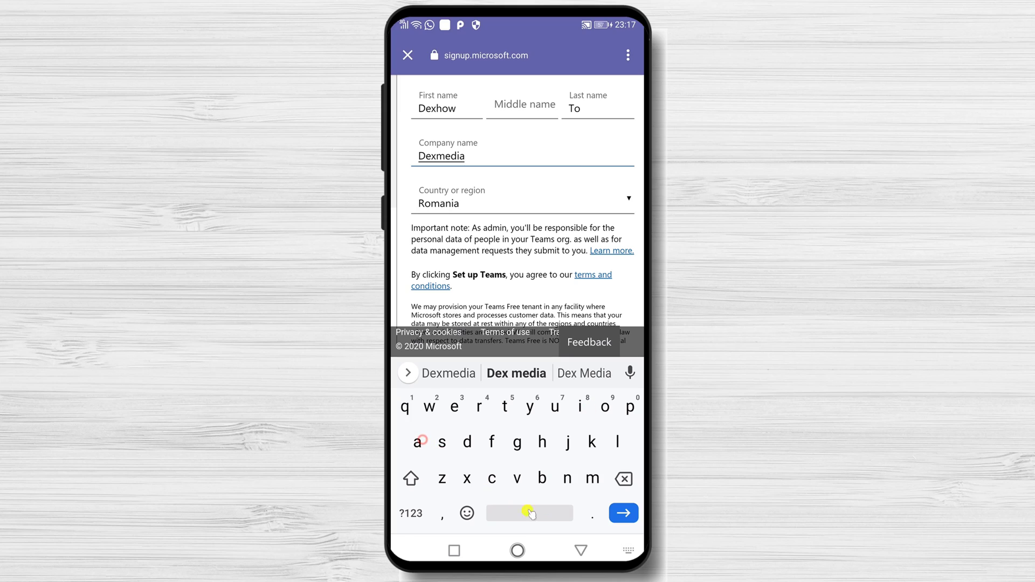
pyautogui.click(582, 550)
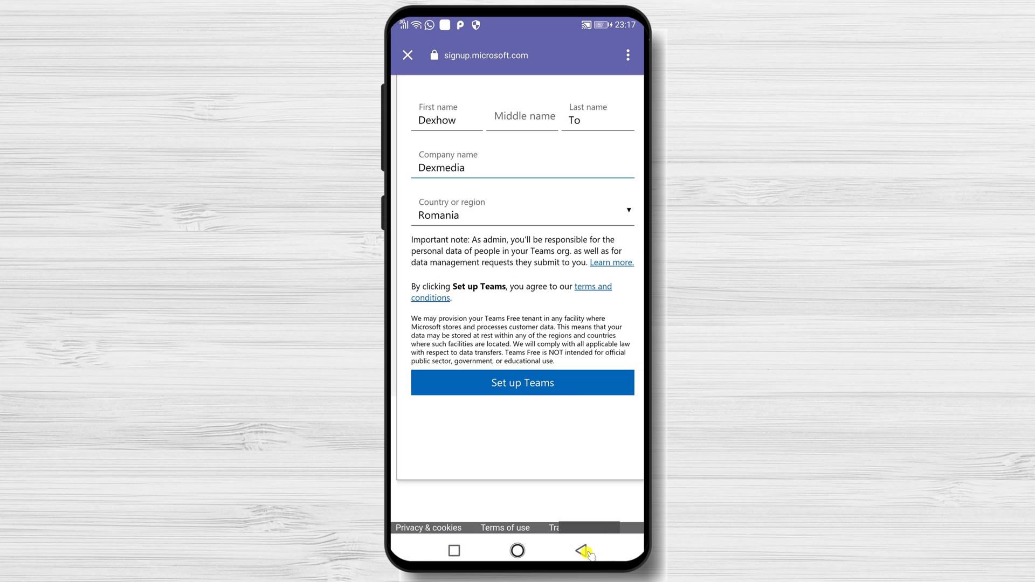
# Finish the organization setup and open Teams to sign in to the new organization.
pyautogui.click(544, 389)
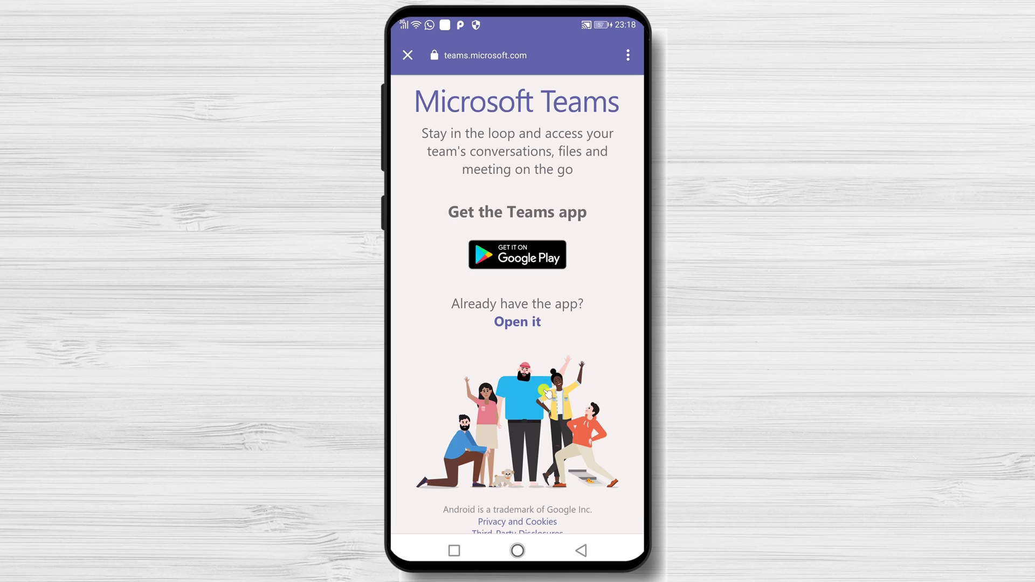
pyautogui.click(532, 323)
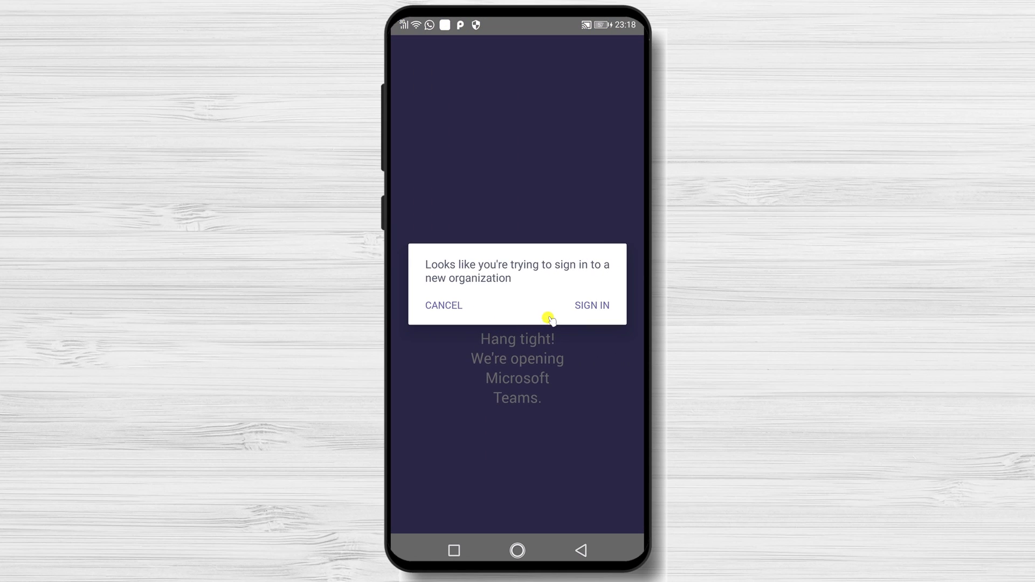
pyautogui.click(593, 305)
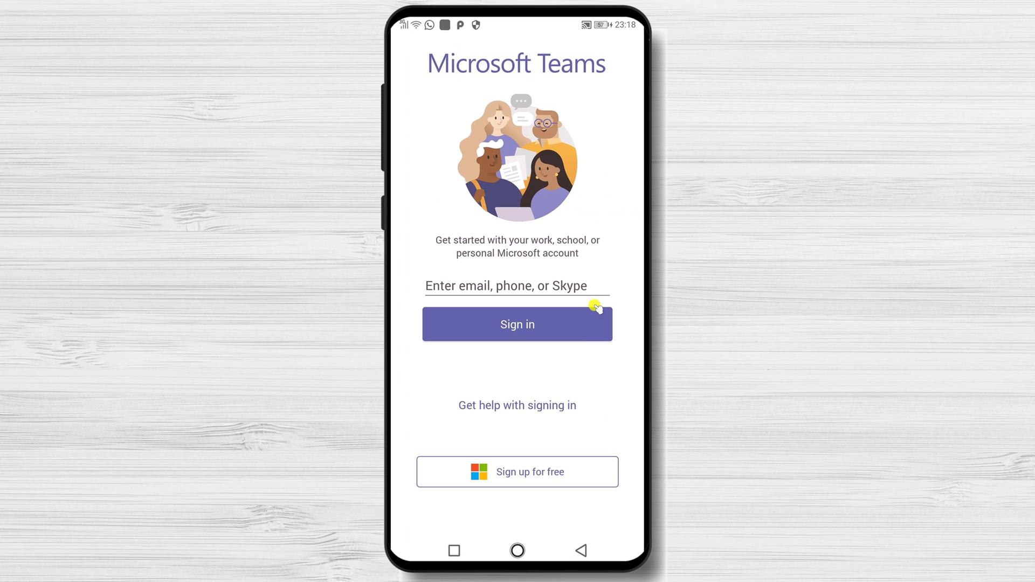
# Enter the account's Gmail address on the sign-in screen and submit it.
pyautogui.click(553, 285)
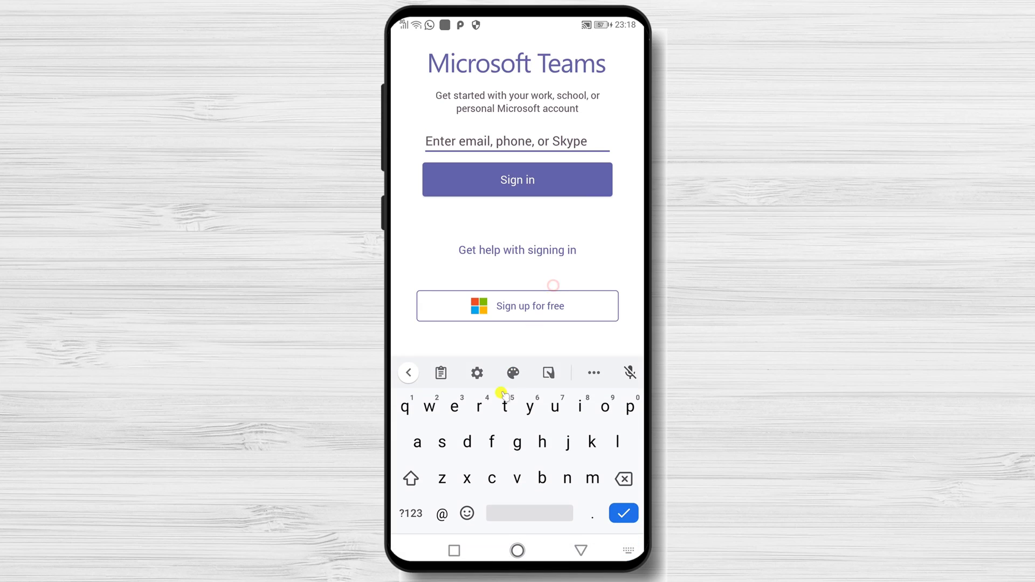
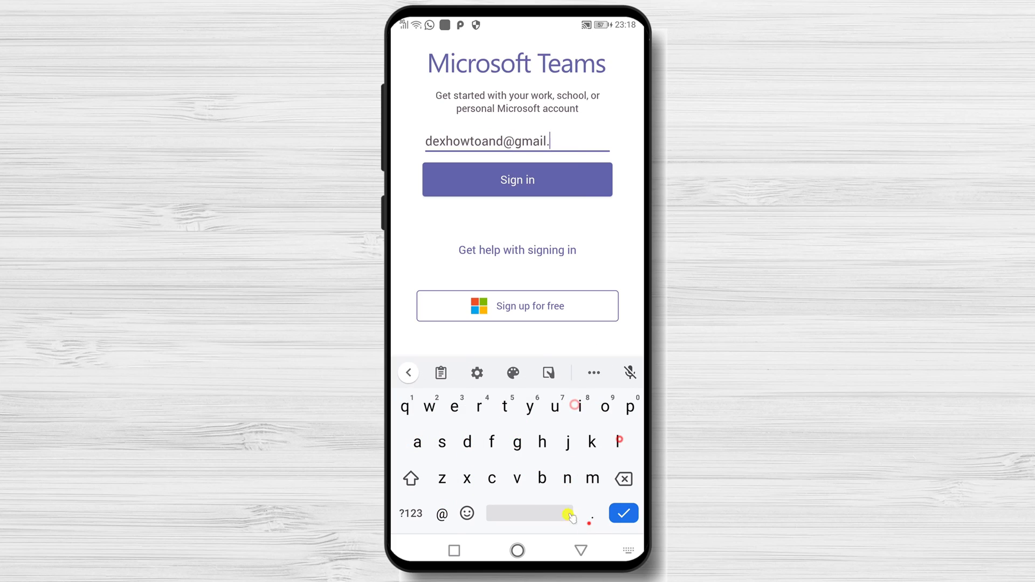
pyautogui.click(535, 192)
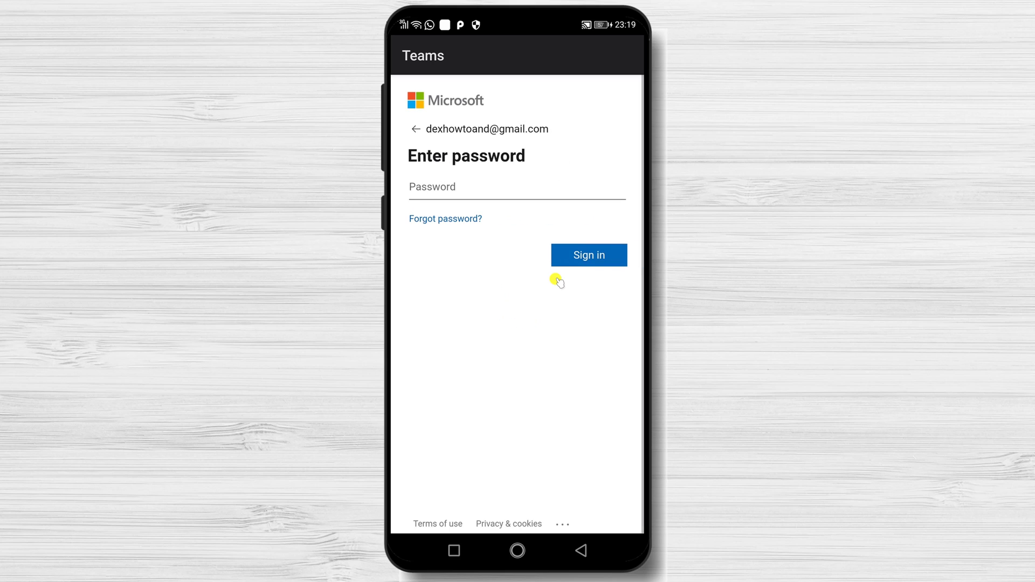
# Paste the account password, sign in, and save the password to Google.
pyautogui.click(485, 199)
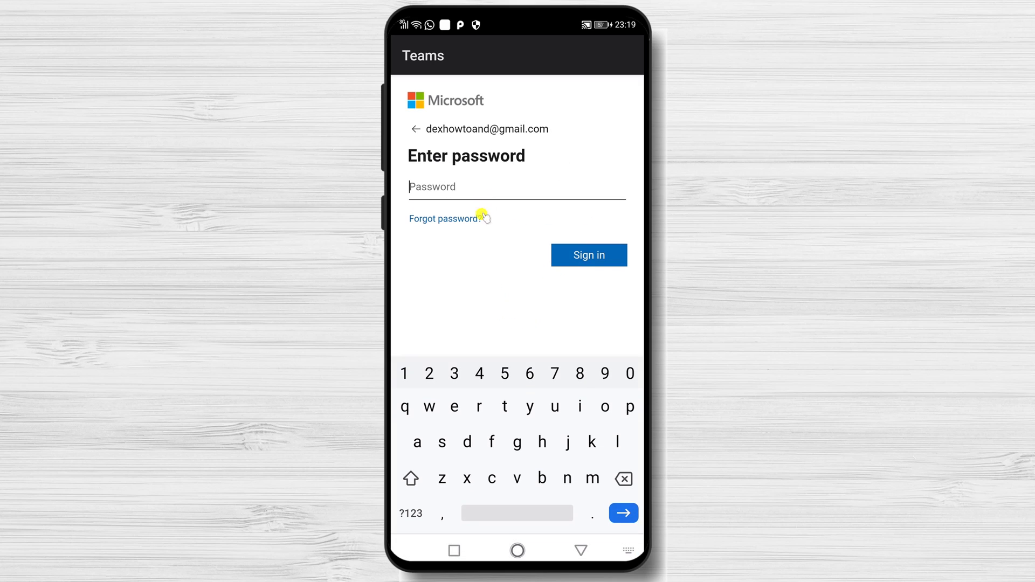
pyautogui.hotkey('ctrl', 'v')
pyautogui.click(605, 255)
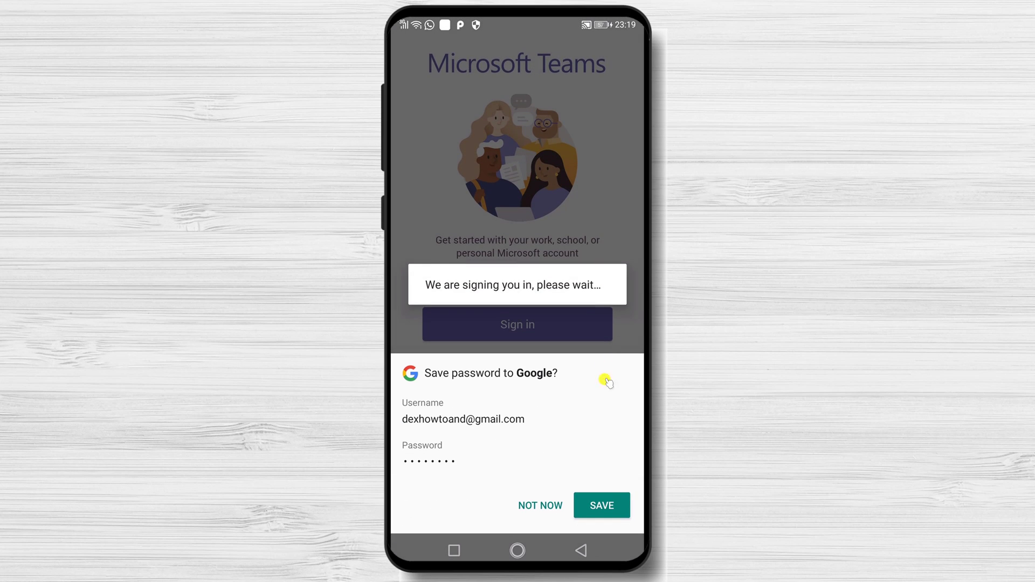
pyautogui.click(602, 504)
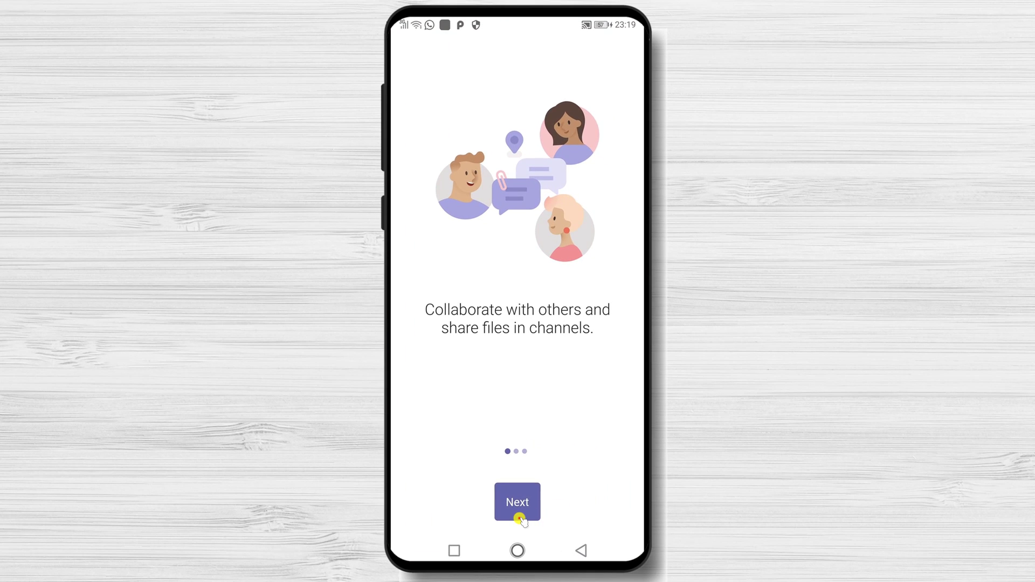
# Skip through the two intro pages to the Create your profile page.
pyautogui.click(519, 519)
pyautogui.click(519, 508)
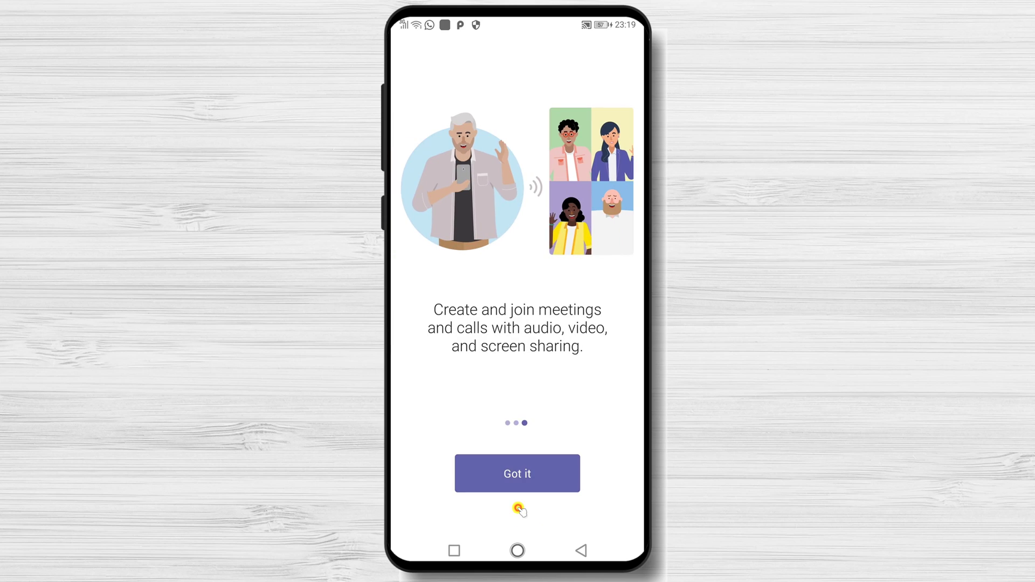
pyautogui.click(520, 482)
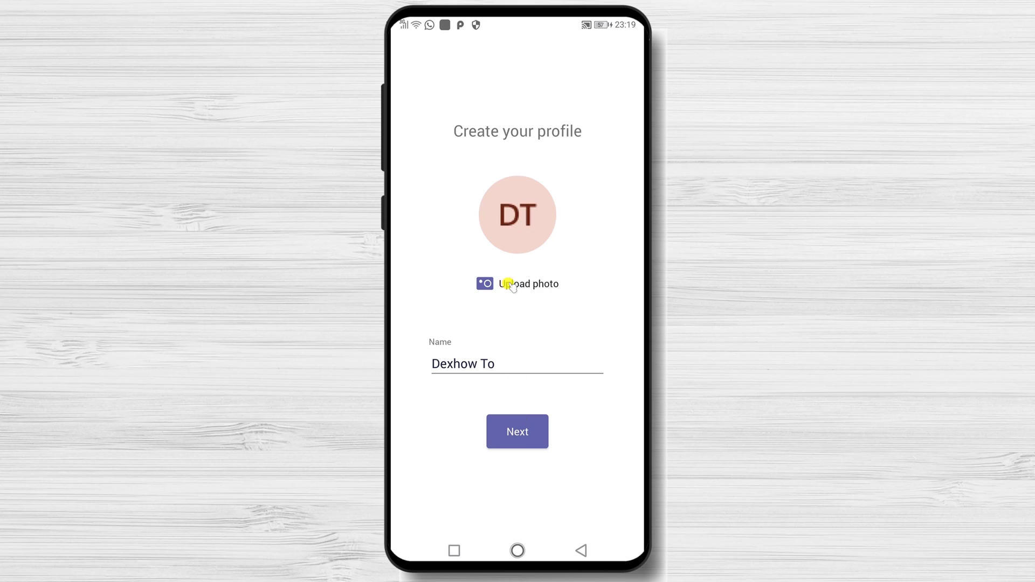
# Upload the first photo from the device's Camera folder as profile picture, then continue.
pyautogui.click(534, 284)
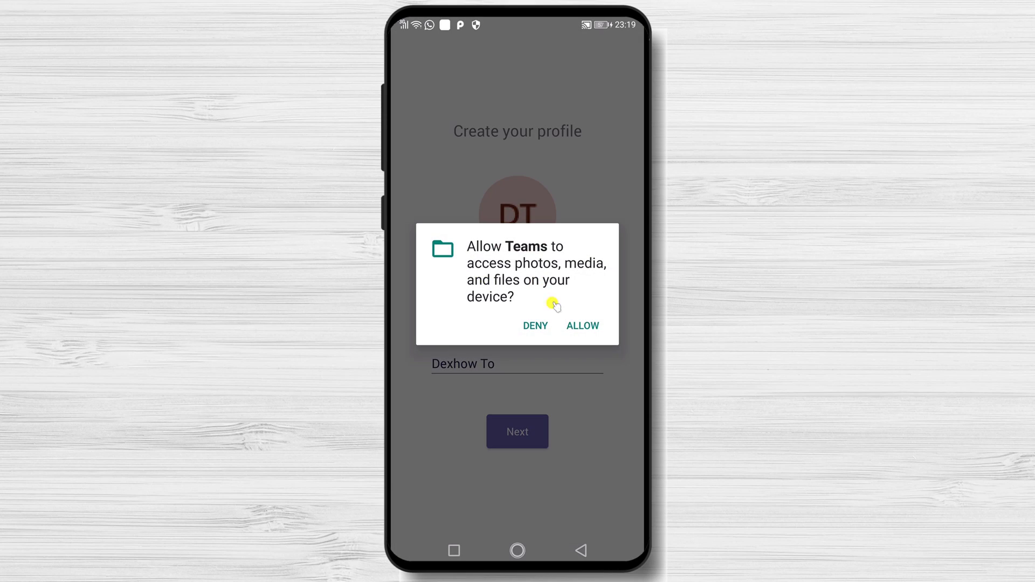
pyautogui.click(573, 326)
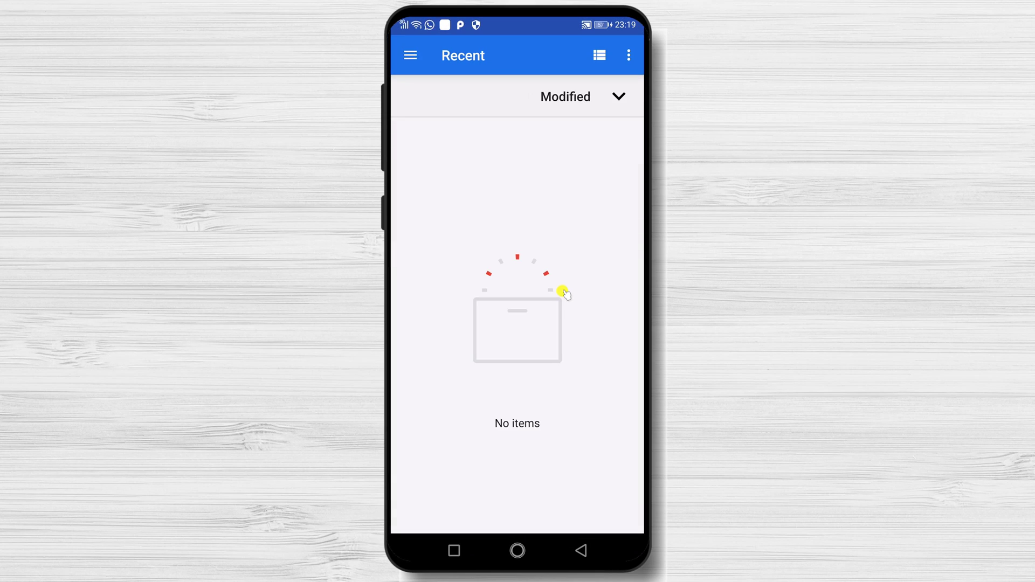
pyautogui.click(409, 67)
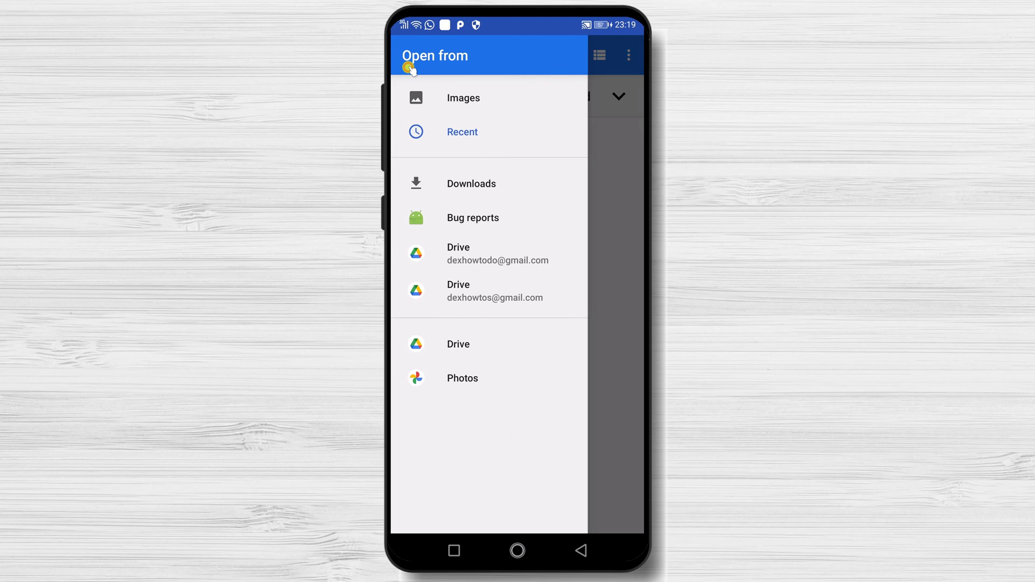
pyautogui.click(464, 99)
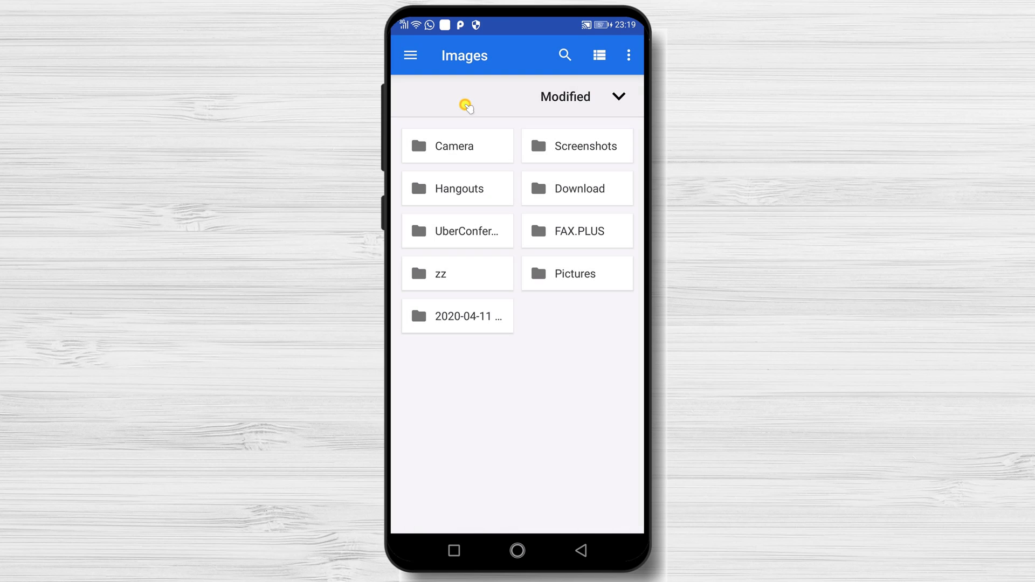
pyautogui.click(467, 141)
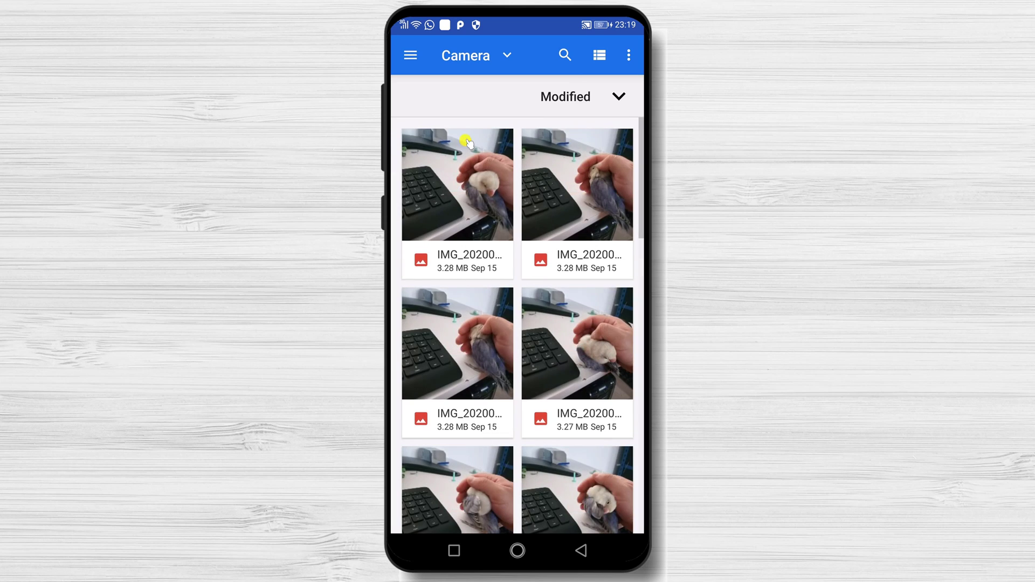
pyautogui.click(470, 197)
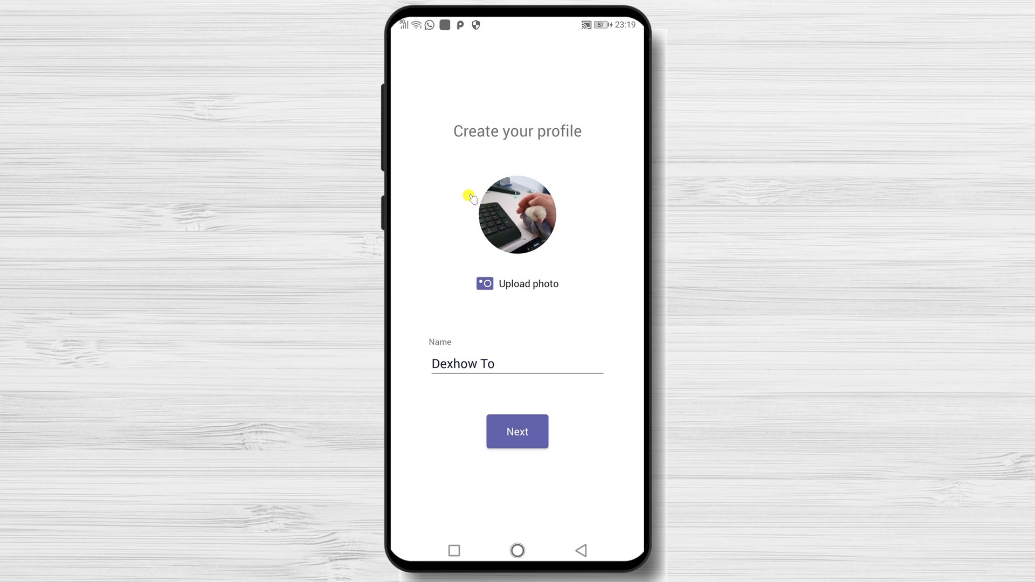
pyautogui.click(526, 430)
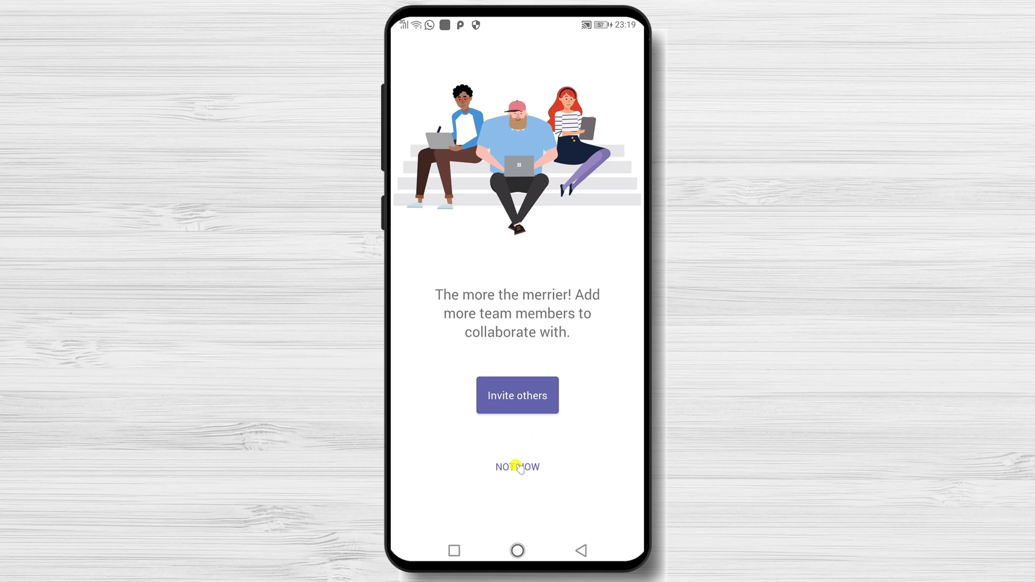
# Choose Invite others and add a teammate's Gmail address to the invite list.
pyautogui.click(518, 403)
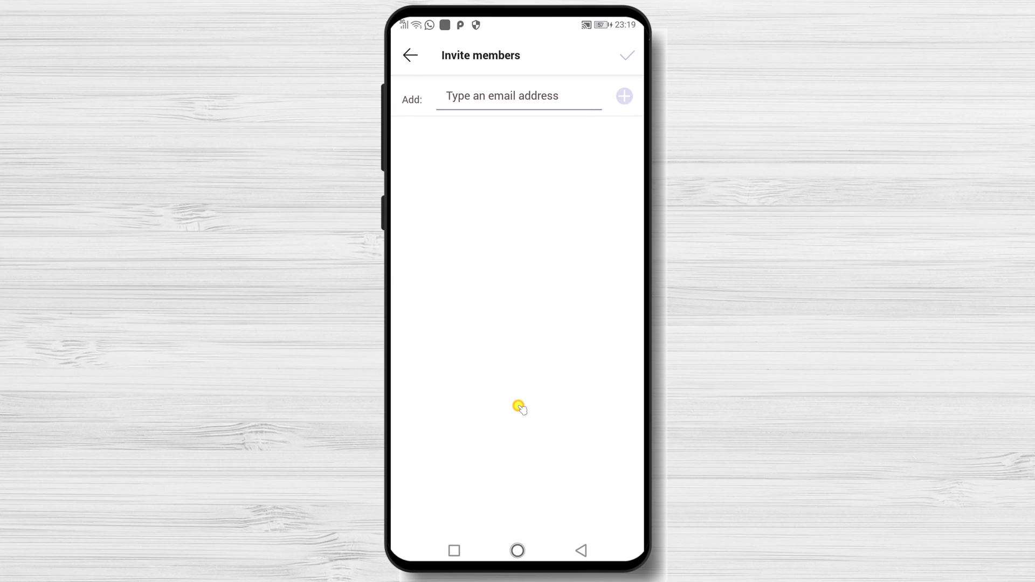
pyautogui.click(511, 95)
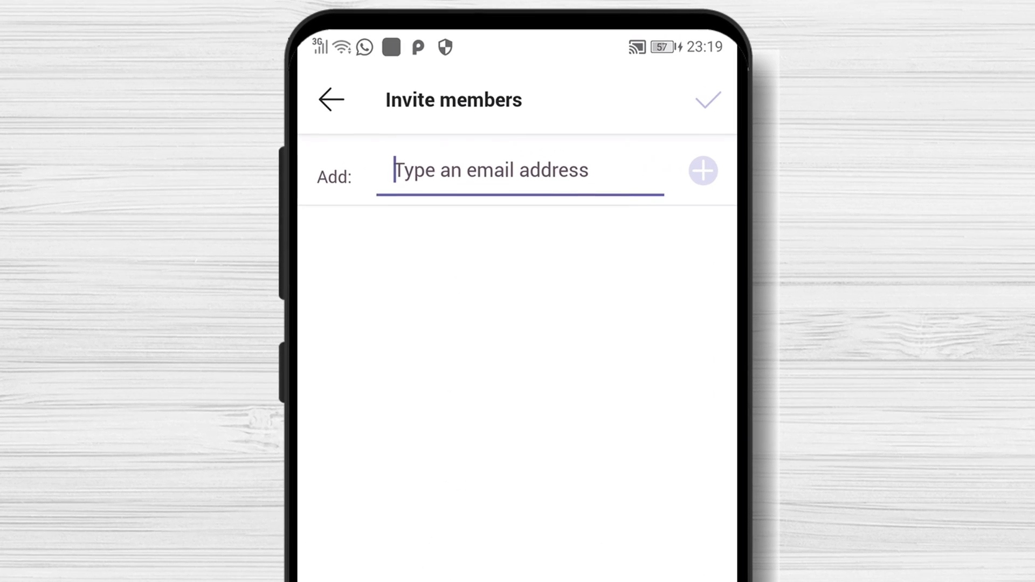
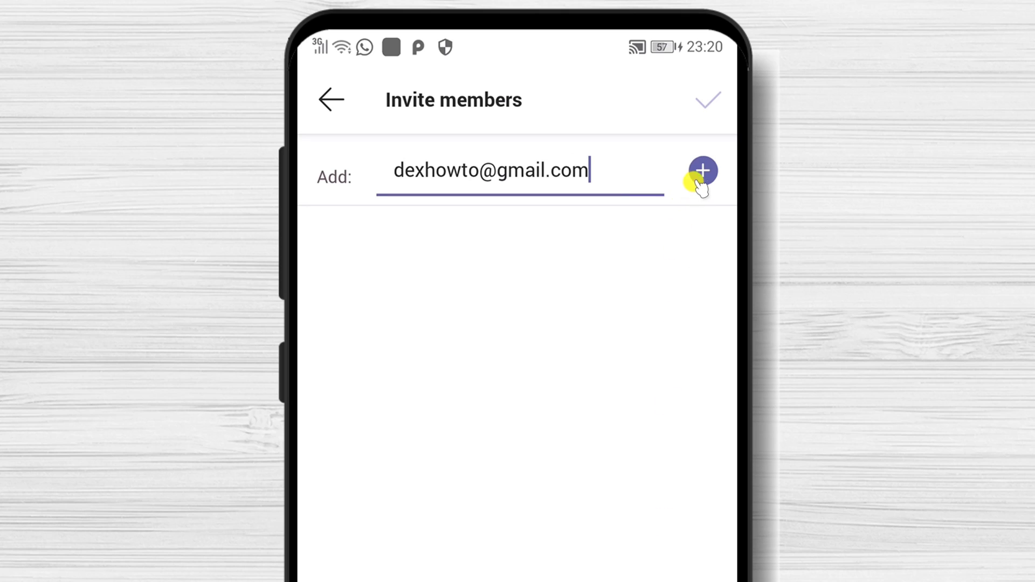
pyautogui.click(700, 180)
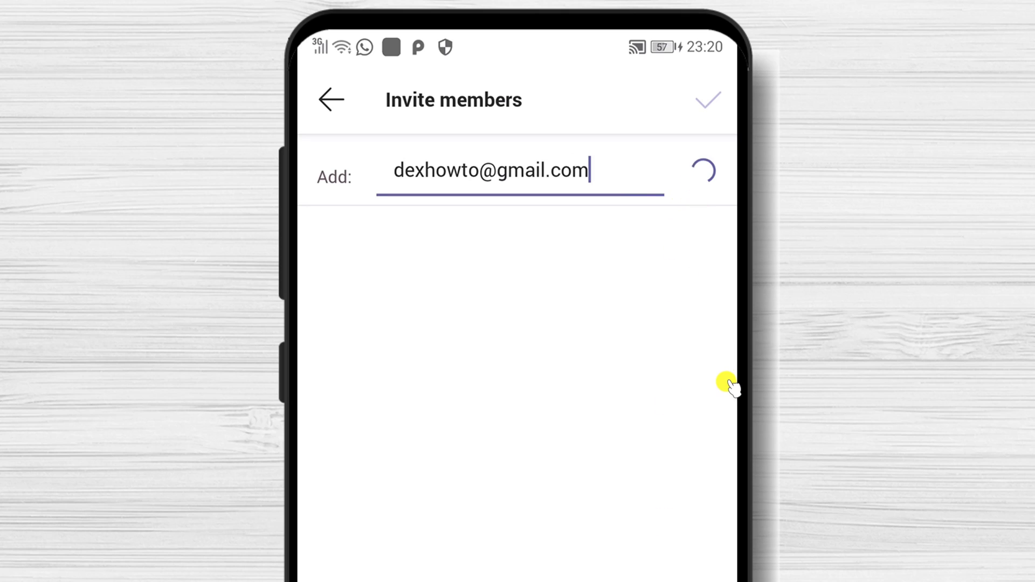